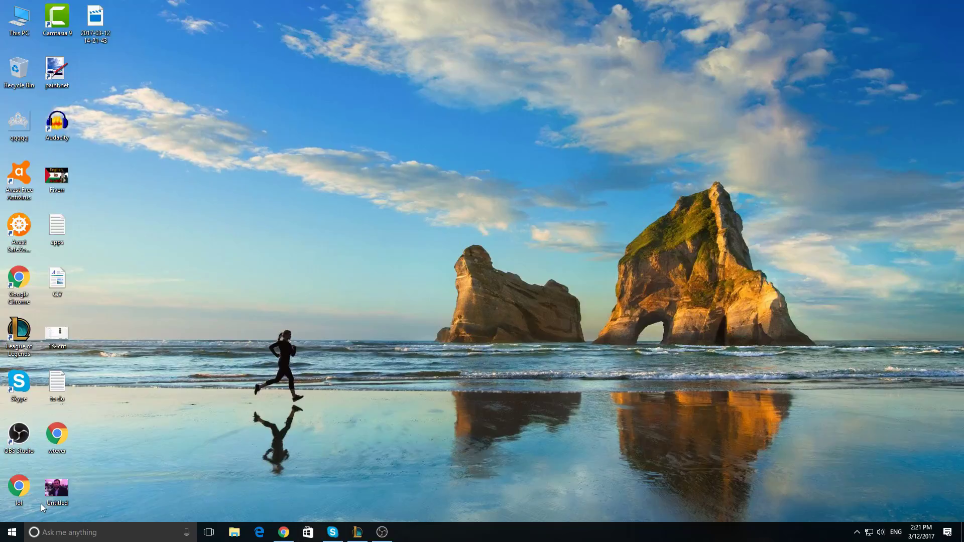
Launch OBS Studio, create a new profile named 'Stream', and check that it is active
double_click(25, 441)
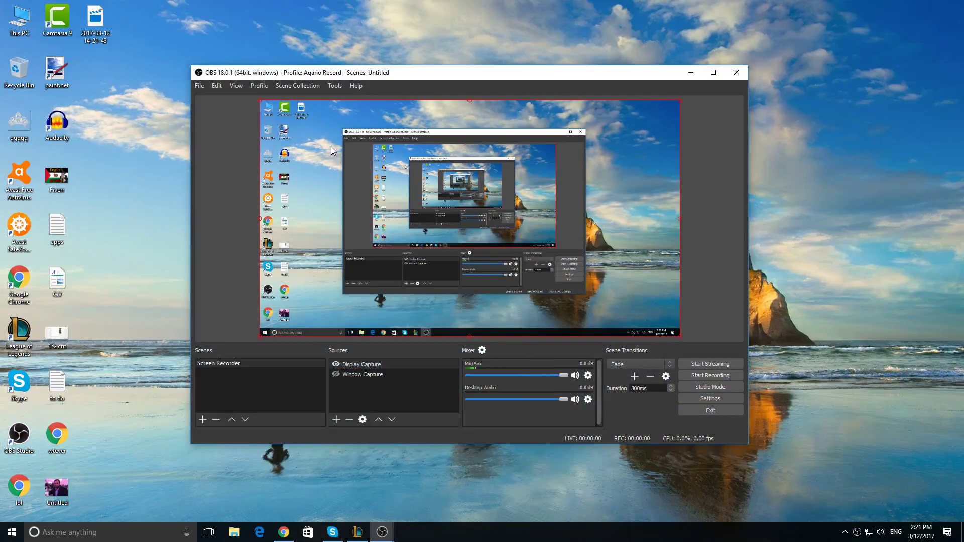
click(266, 85)
mouse_move(254, 87)
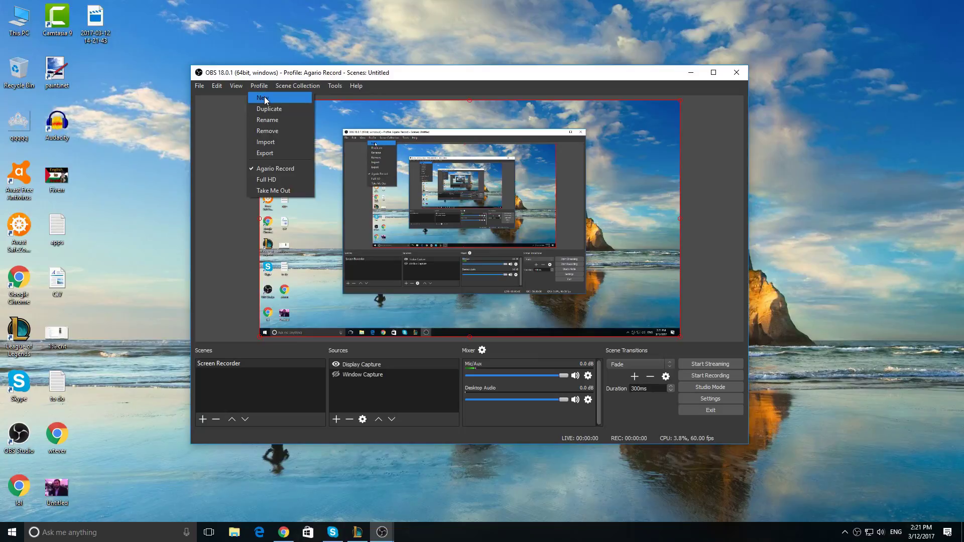
click(266, 98)
text(Stream)
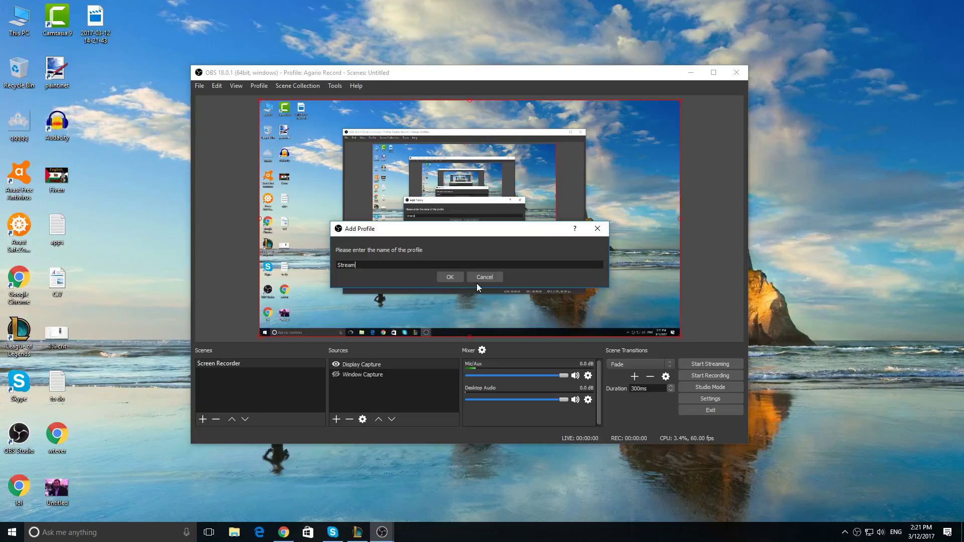
click(455, 278)
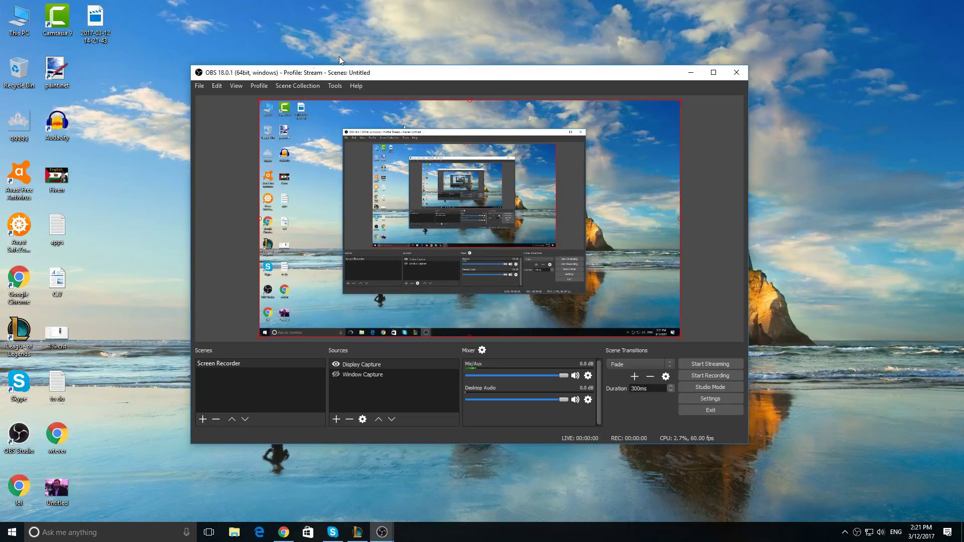
click(260, 86)
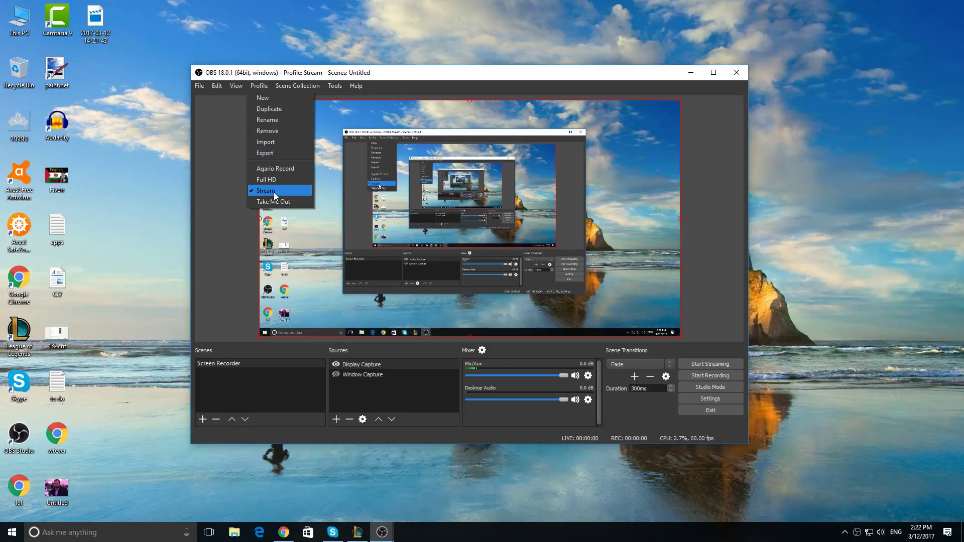
click(434, 80)
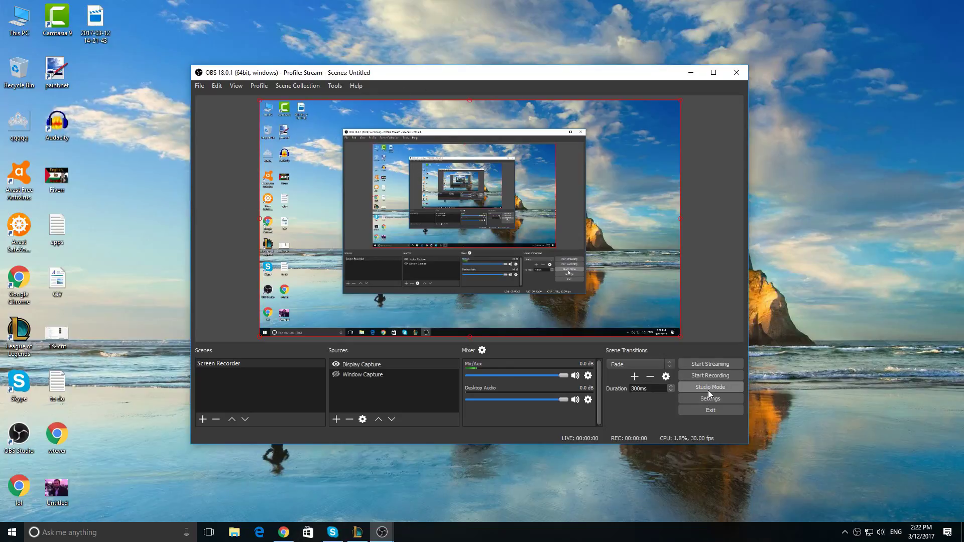
In General settings, keep English and try the Default theme before returning to Dark
click(709, 399)
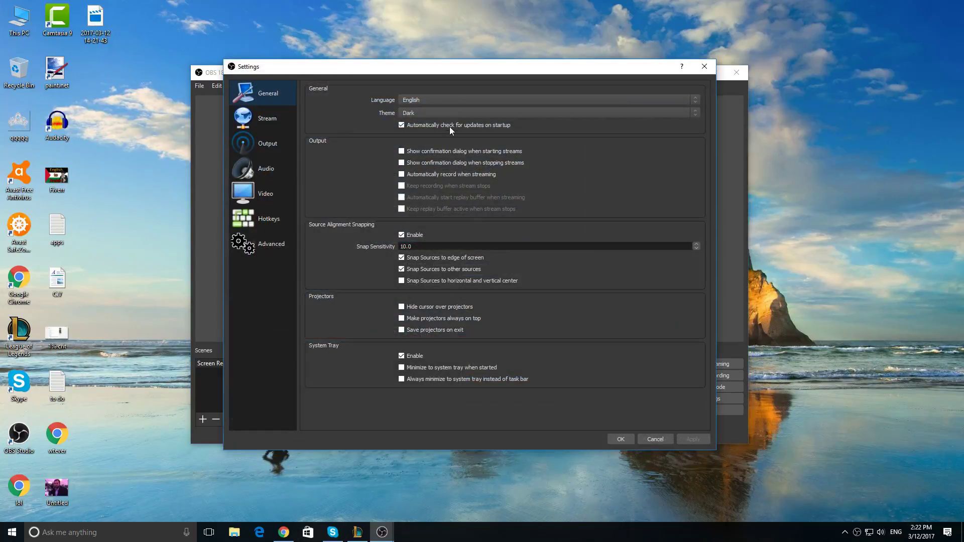
click(448, 100)
click(448, 99)
click(441, 112)
click(432, 127)
click(422, 111)
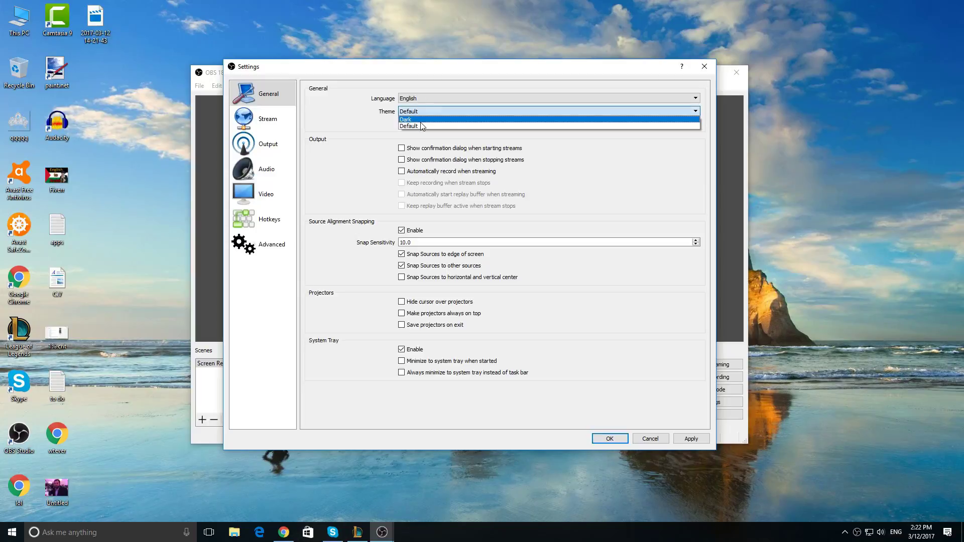
click(422, 111)
key(Up)
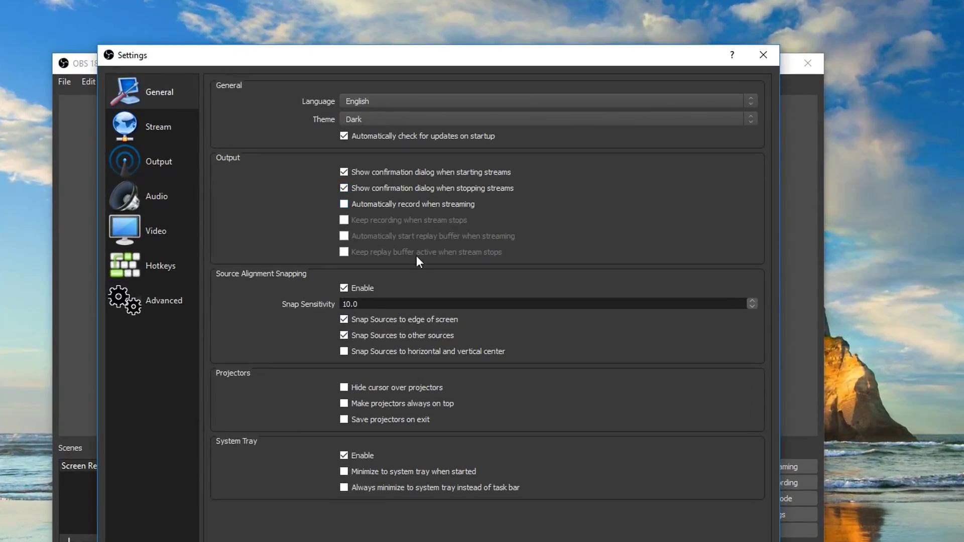
click(583, 411)
On the Stream page, try Facebook Live and YouTube / YouTube Gaming with their default servers
click(172, 128)
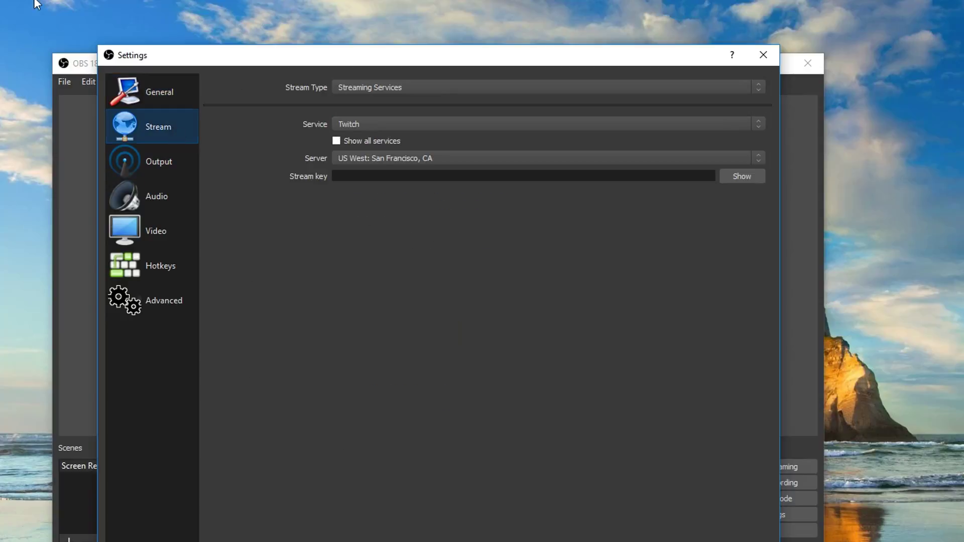
click(419, 88)
click(397, 125)
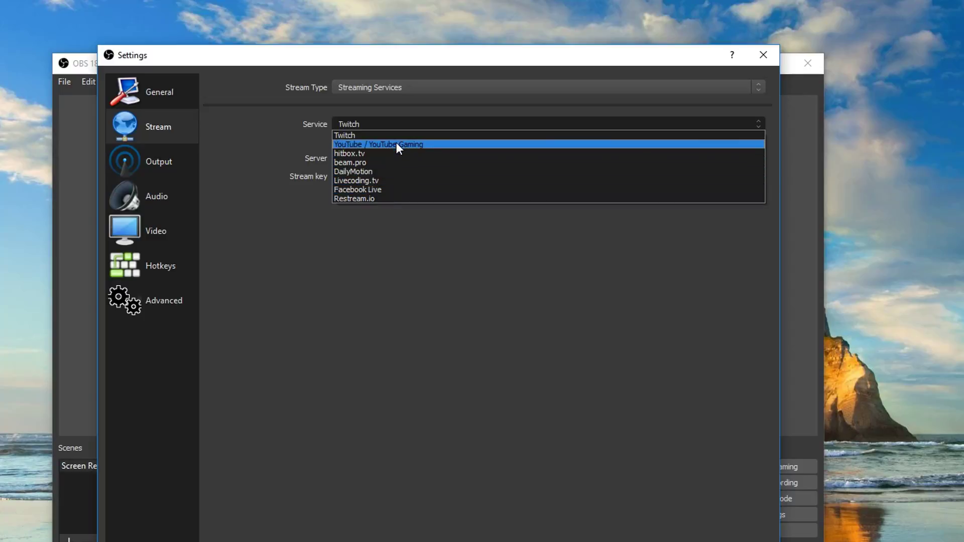
click(389, 189)
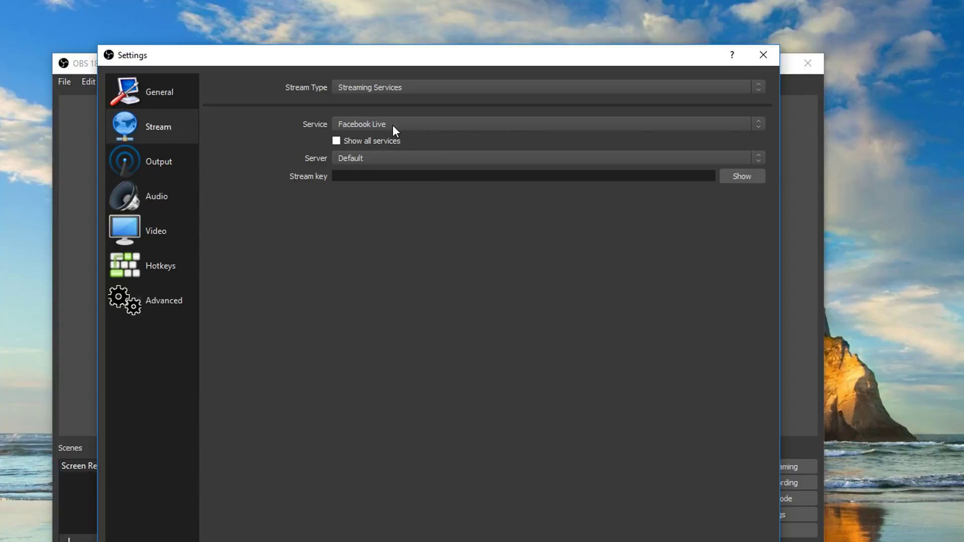
click(390, 157)
click(394, 168)
click(400, 124)
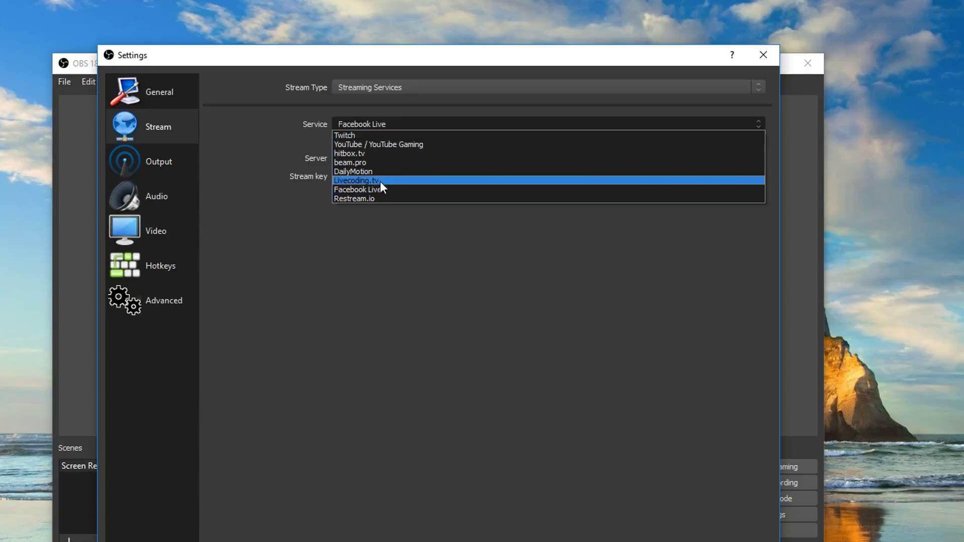
click(372, 143)
click(414, 159)
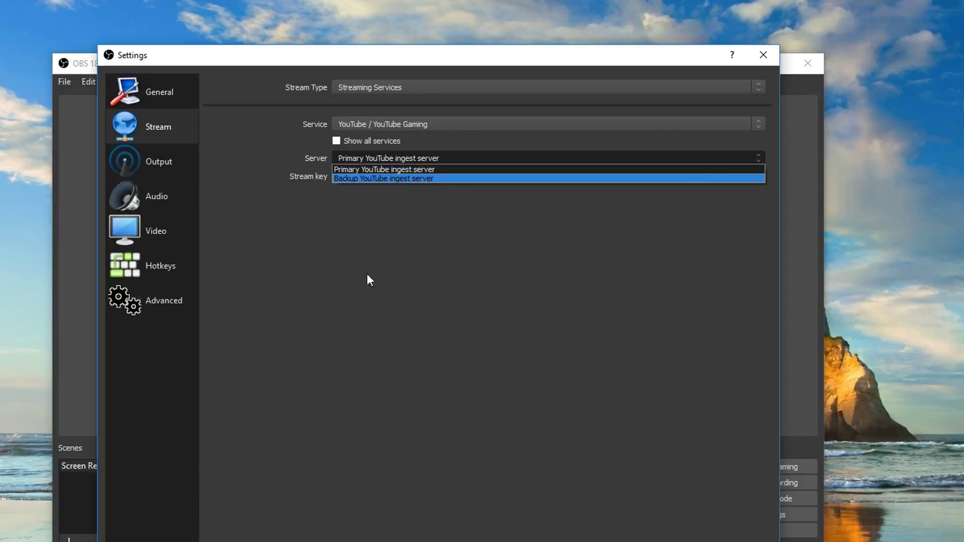
click(391, 273)
Set the service back to Twitch with the US West: San Francisco, CA server
click(386, 124)
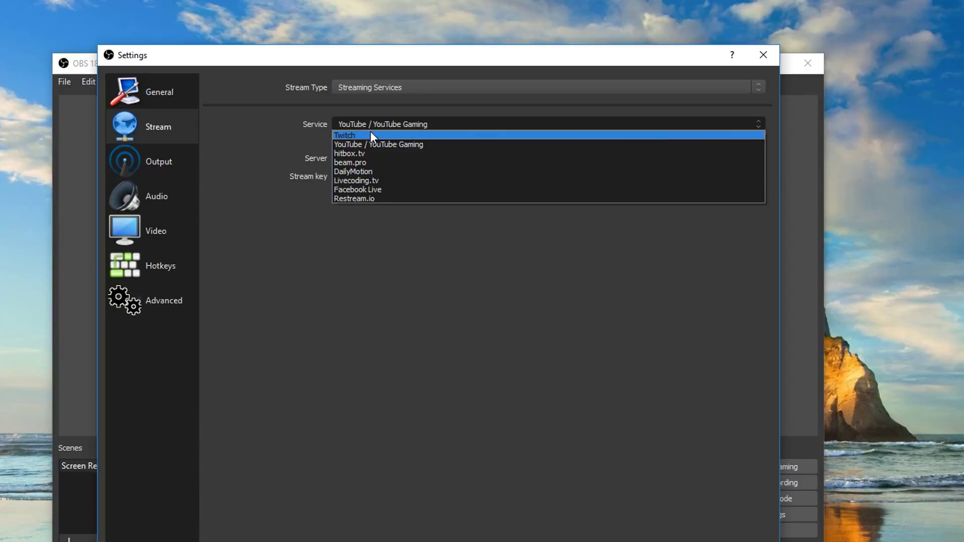
click(371, 136)
click(428, 157)
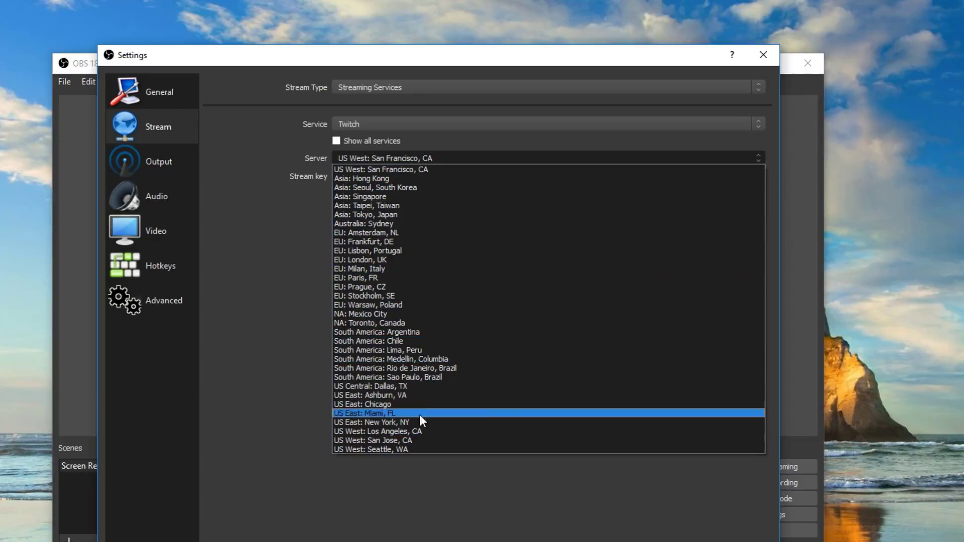
click(247, 305)
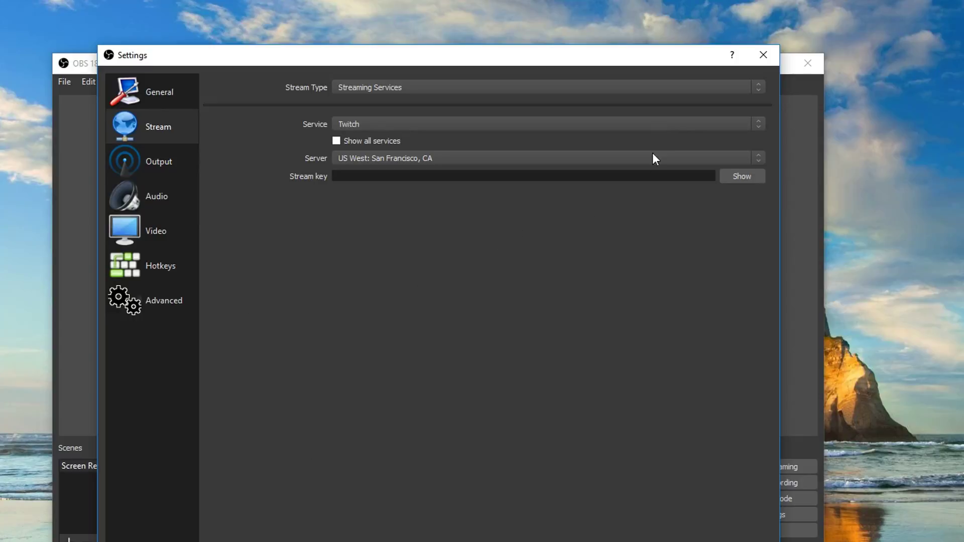
click(605, 127)
click(600, 126)
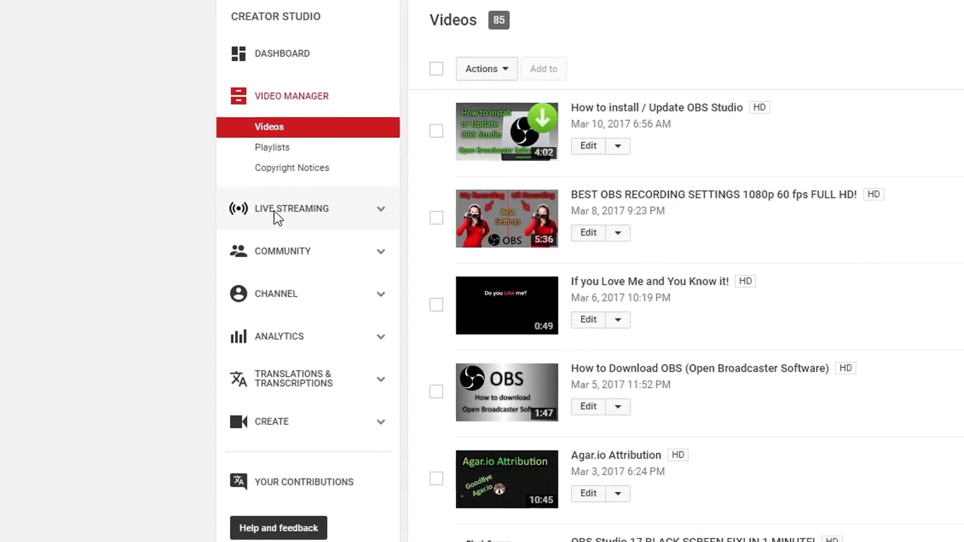
Open YouTube's Live Streaming dashboard and scroll to the Encoder Setup server URL and stream key
click(280, 210)
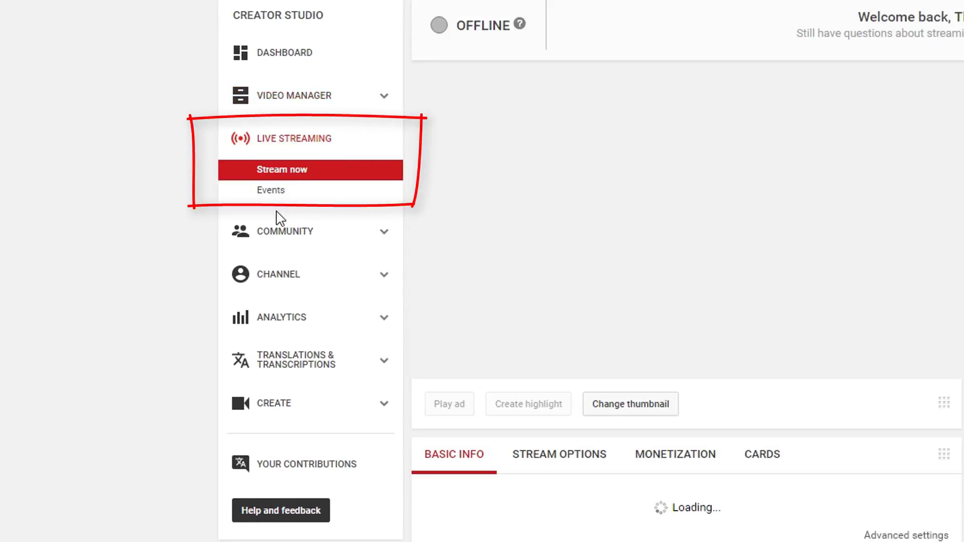
scroll(280, 210, down, 6)
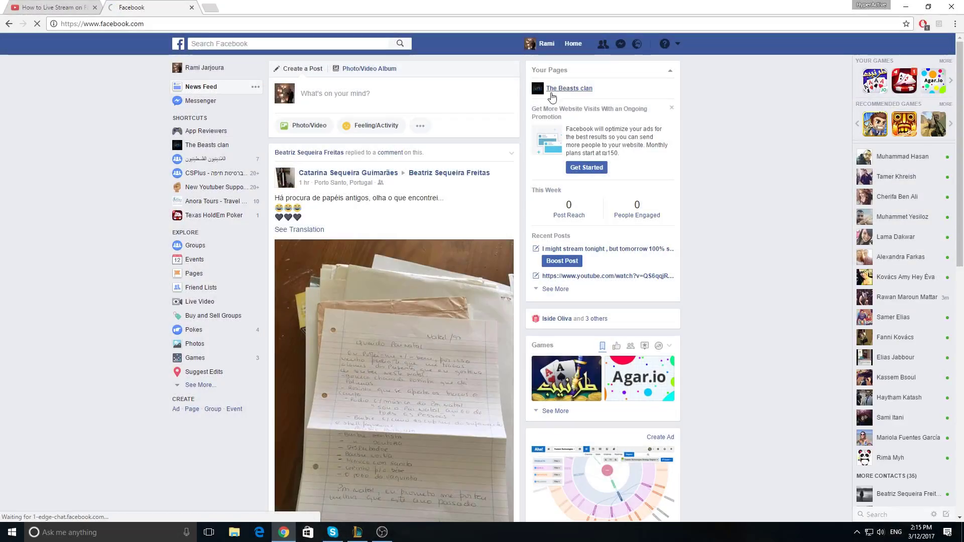
On The Beasts clan Facebook page, go through Publishing Tools > Video Library to create a live video
click(558, 89)
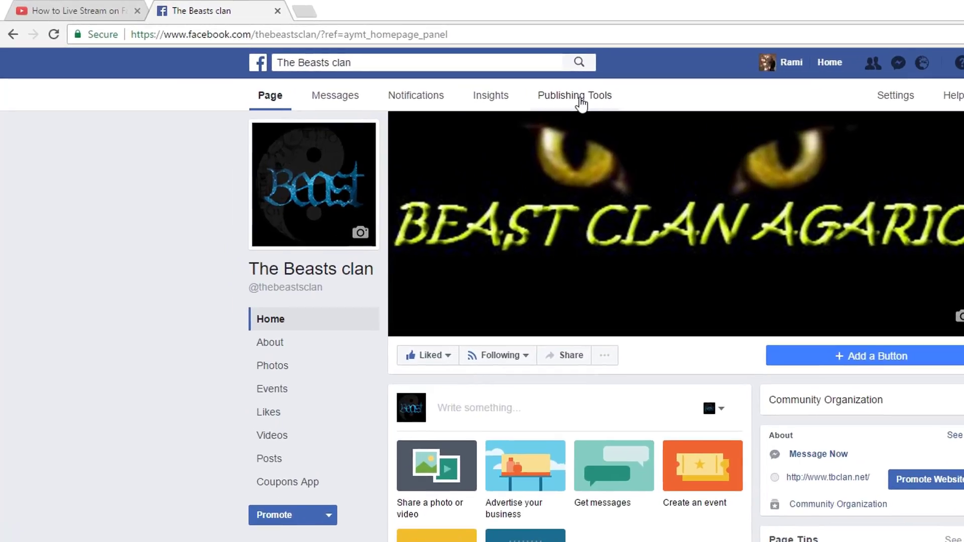
click(550, 93)
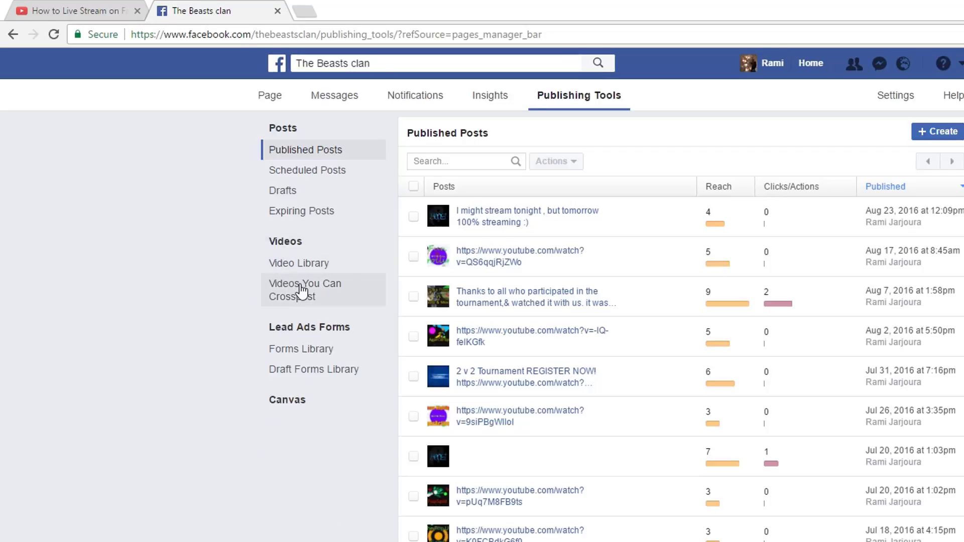
click(309, 271)
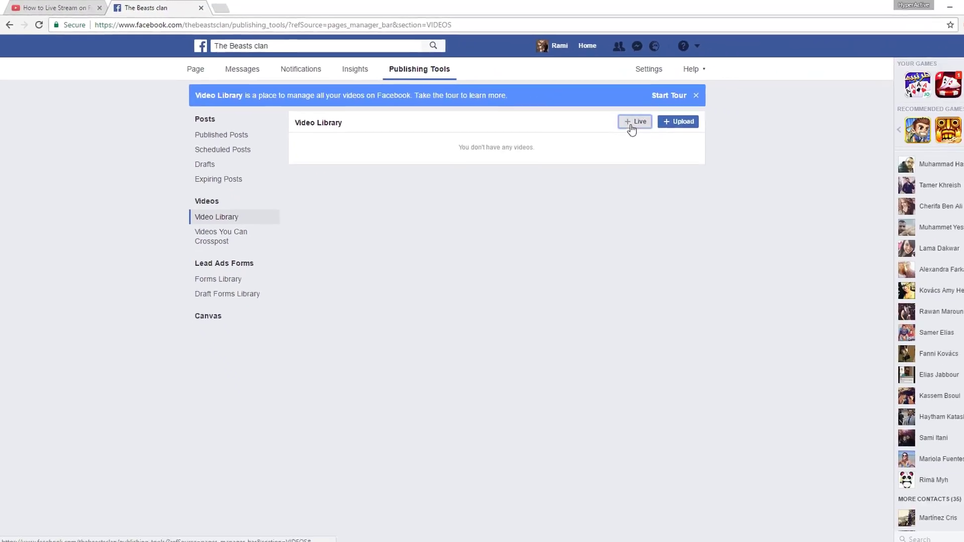
click(876, 166)
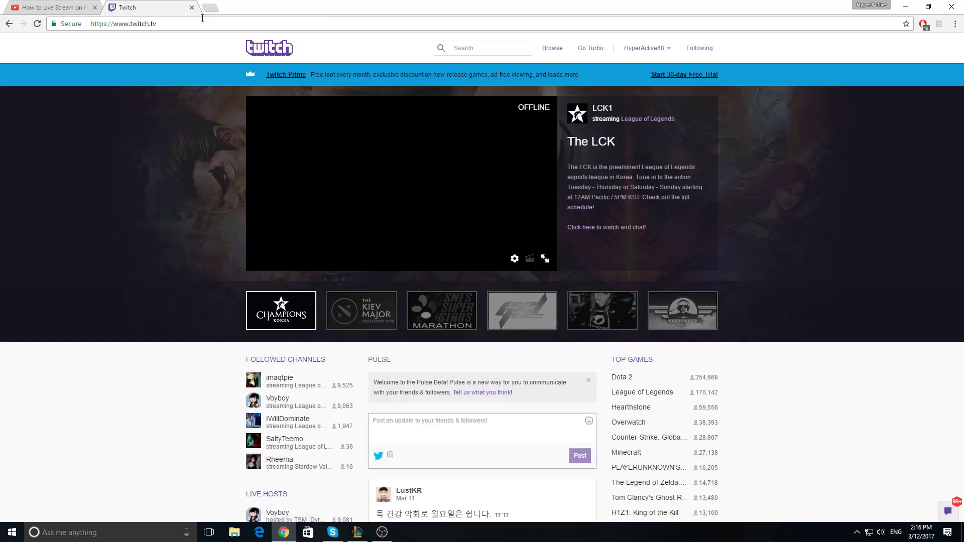
Go to the Twitch channel, then Dashboard > Settings > Stream Key, and reveal the key
click(203, 24)
text(/hyperactive88)
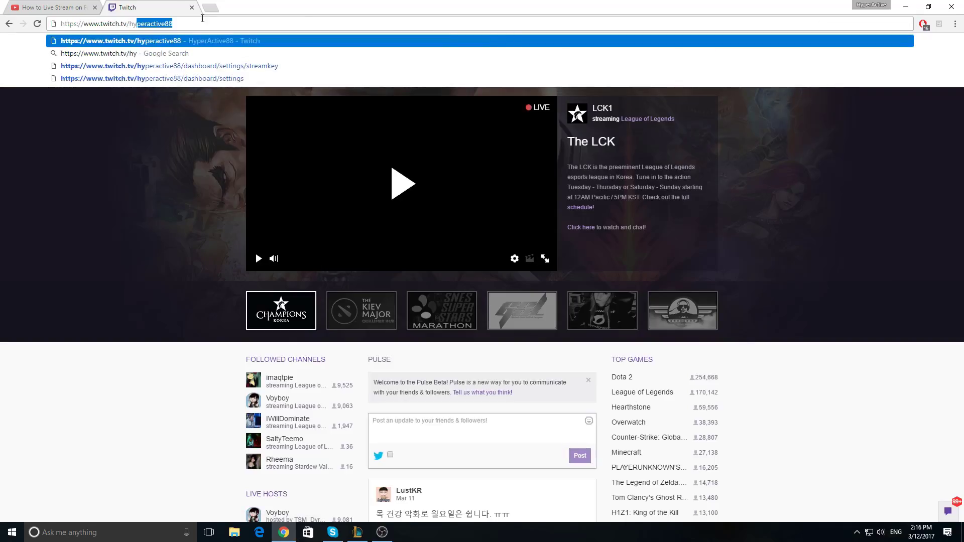
key(Return)
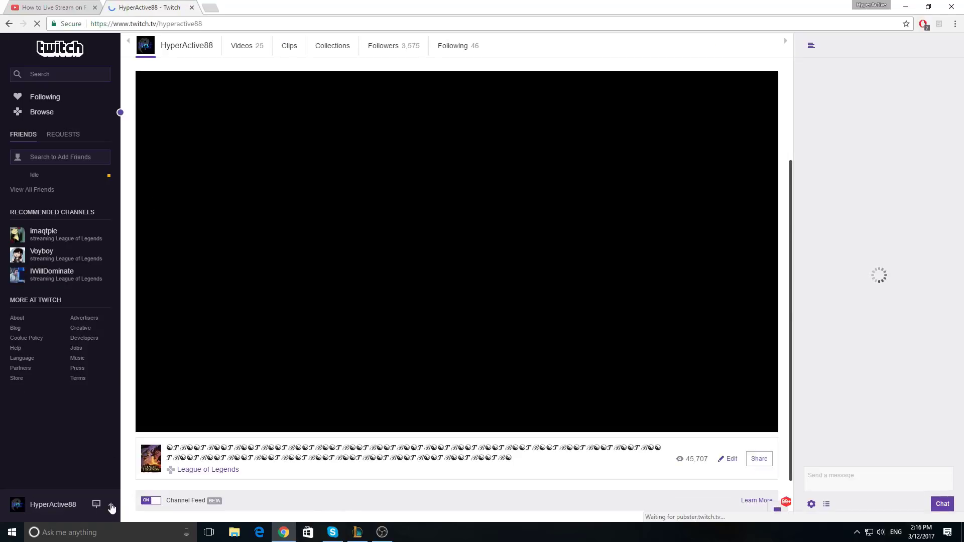
click(110, 505)
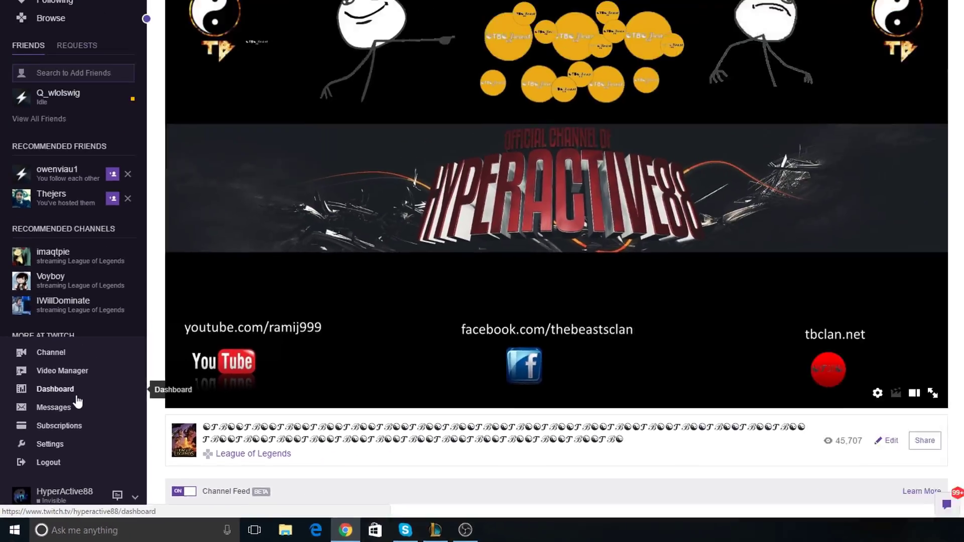
click(85, 351)
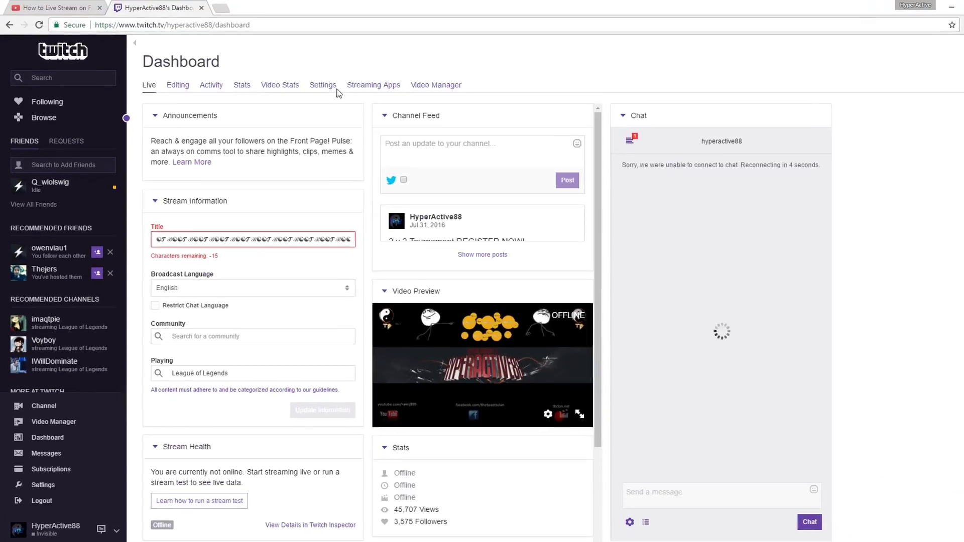
click(309, 82)
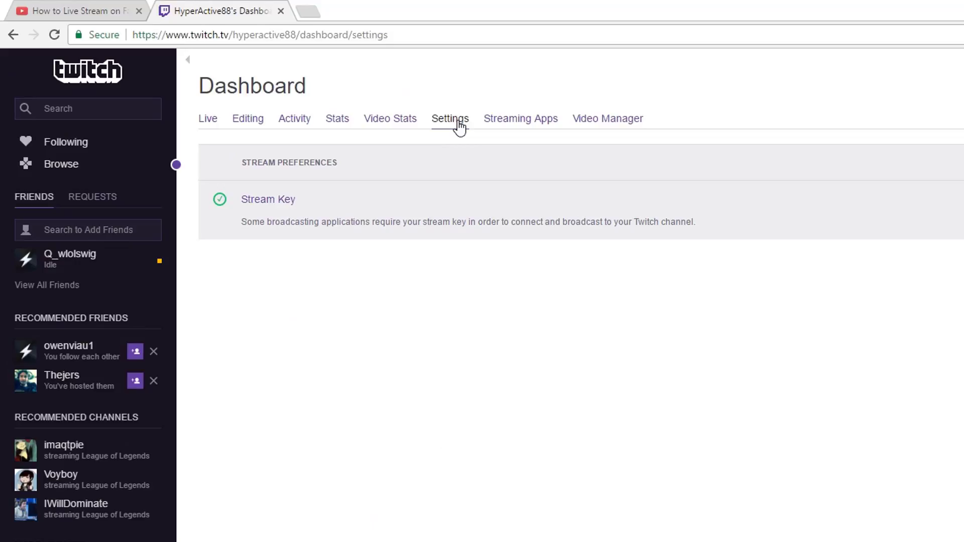
click(272, 201)
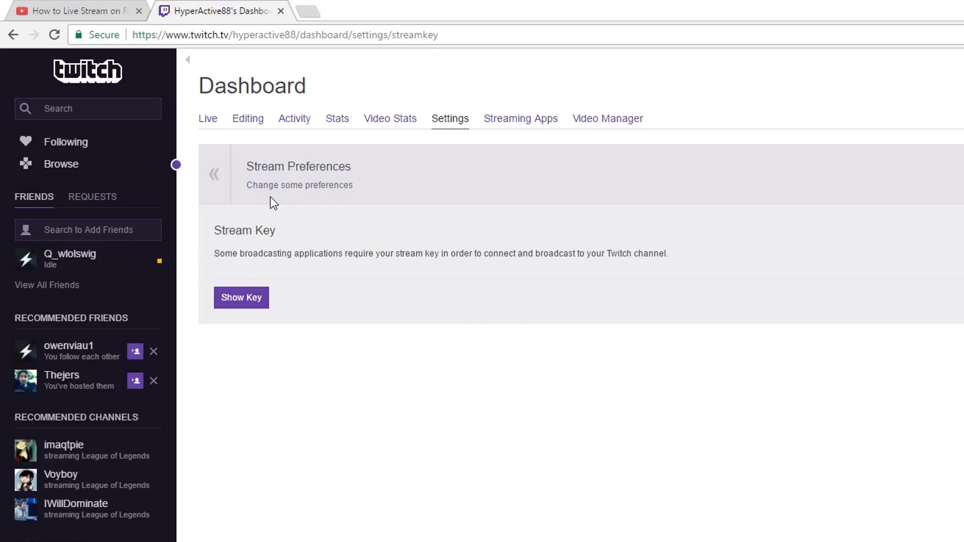
click(242, 305)
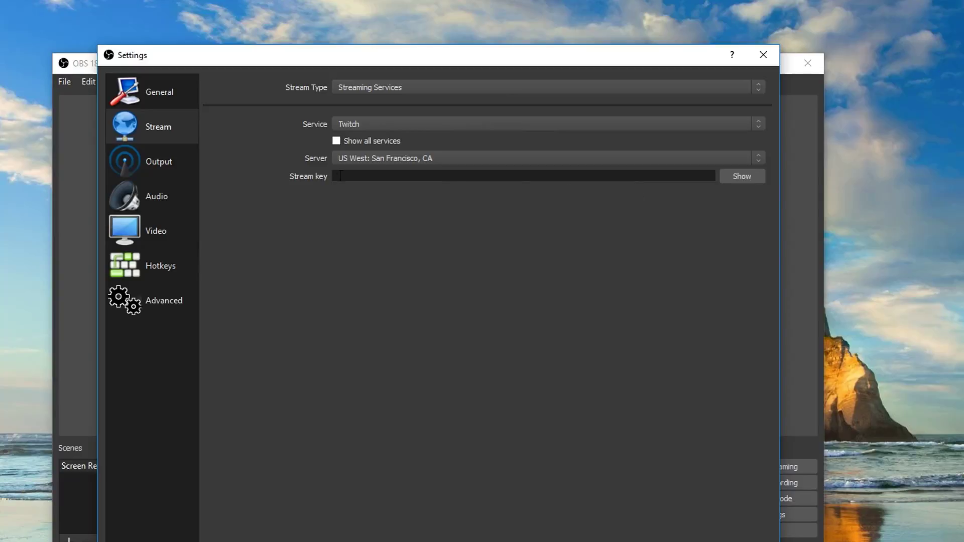
Switch the Output settings to Advanced mode with the x264 encoder
click(154, 167)
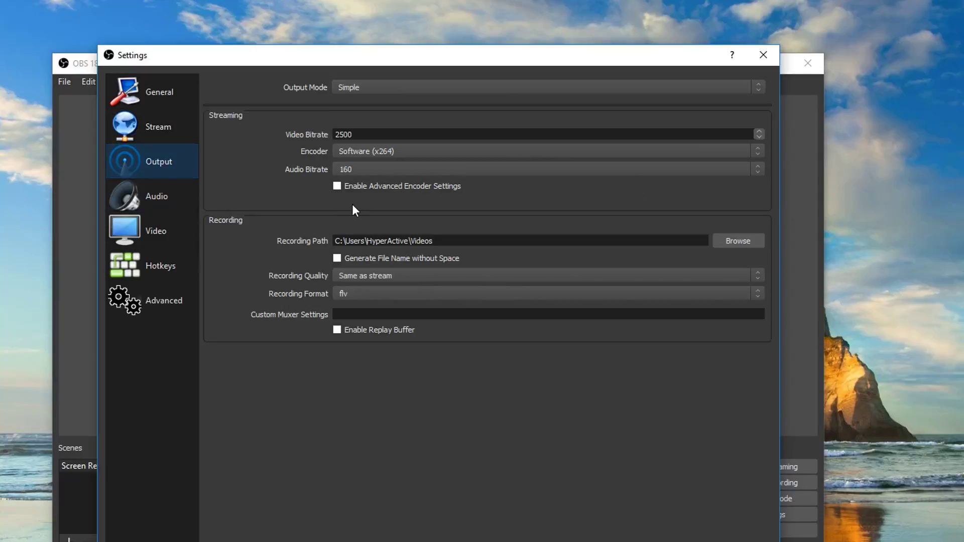
click(369, 85)
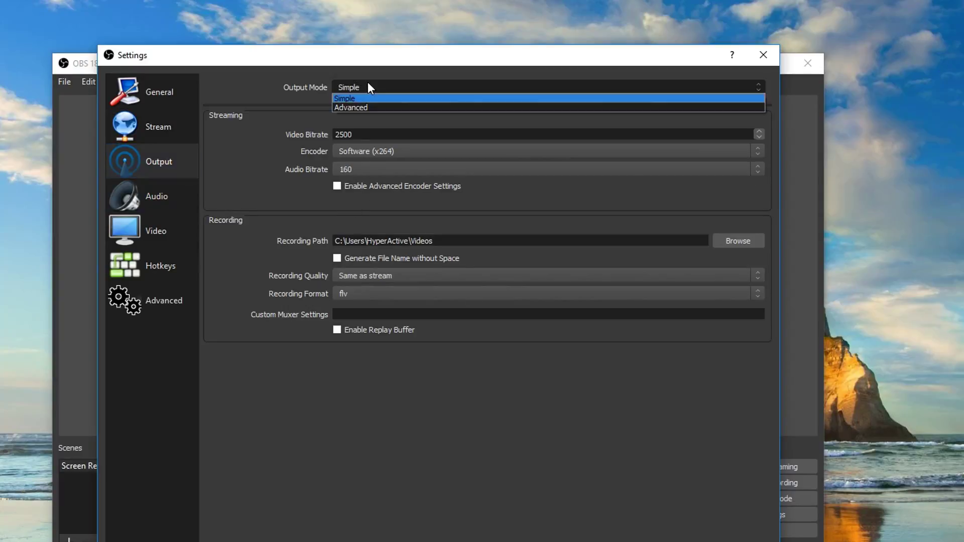
click(372, 109)
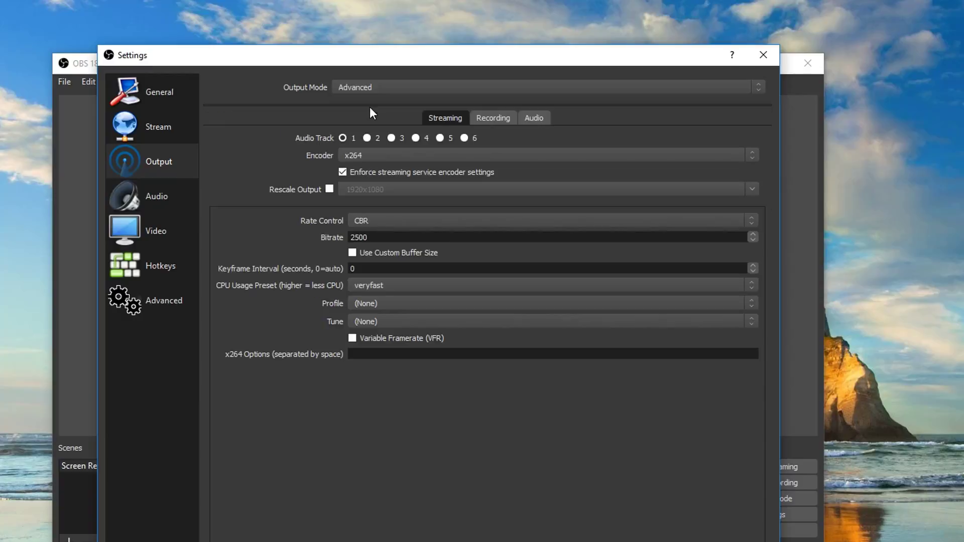
click(368, 154)
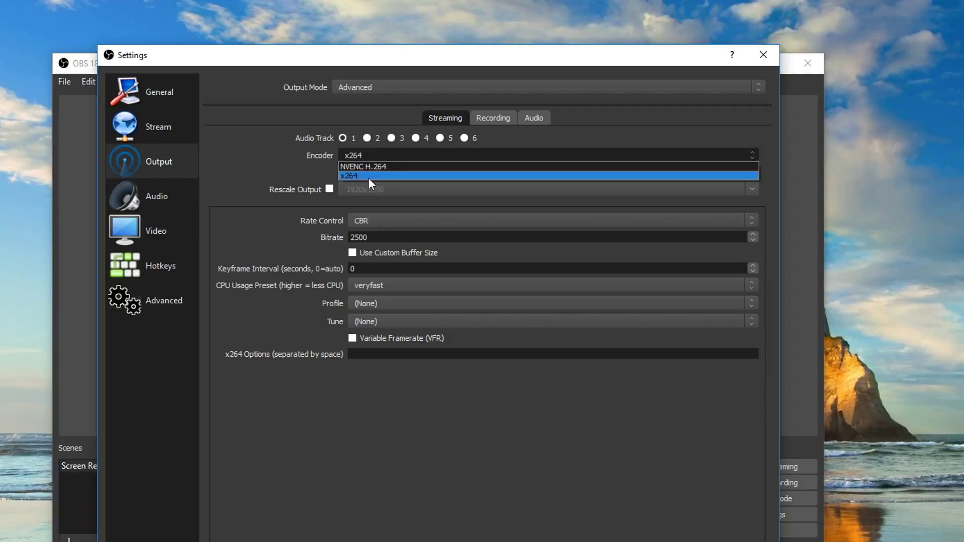
click(306, 180)
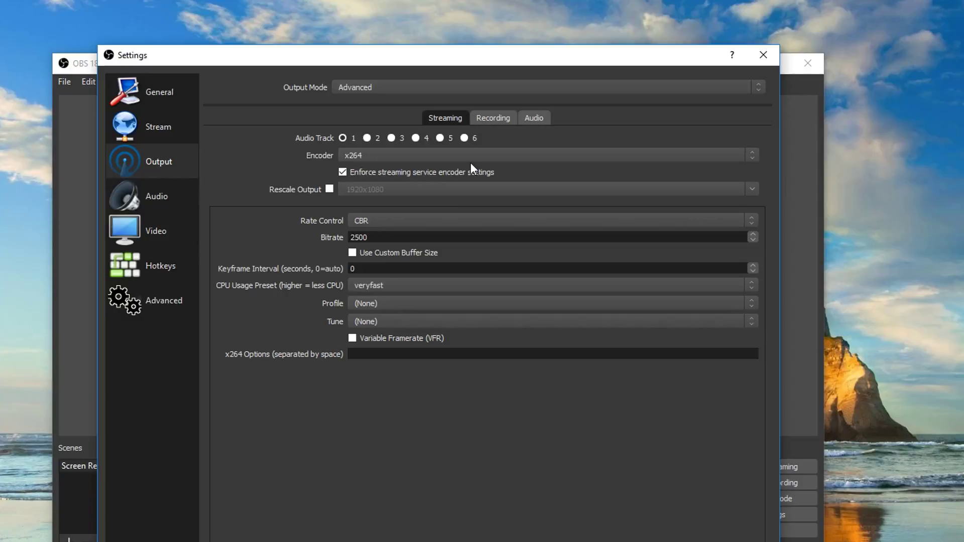
Keep rate control at CBR with the 2500 bitrate
click(417, 218)
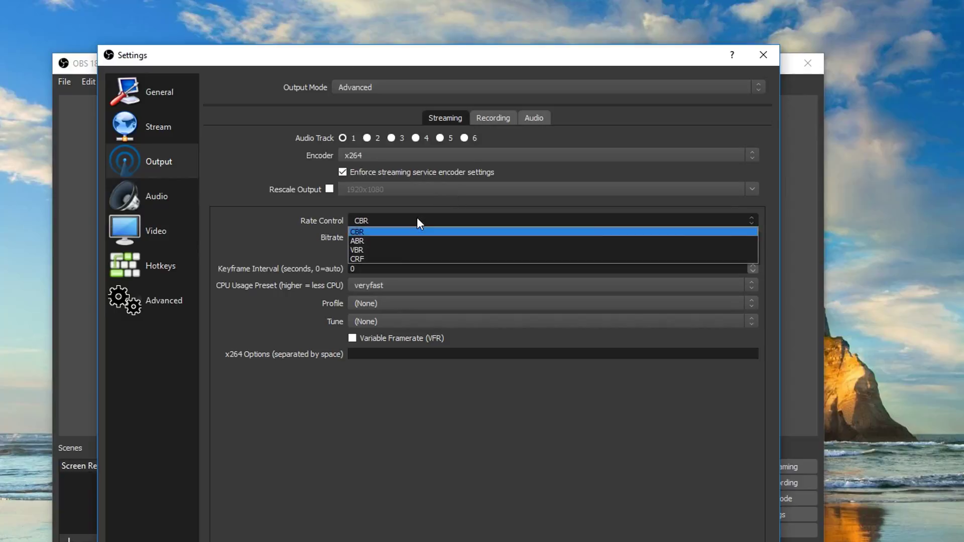
click(417, 218)
click(417, 218)
click(397, 231)
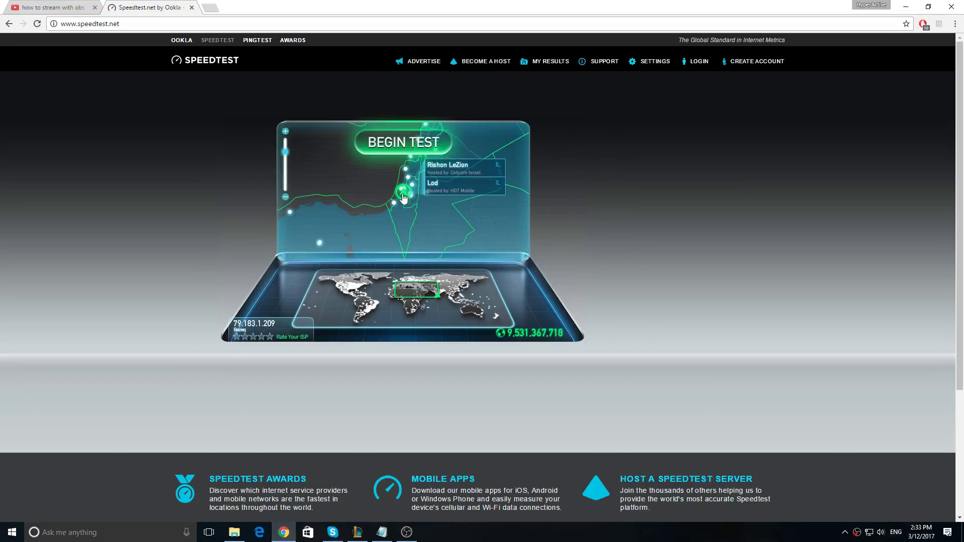
Run an internet connection speed test on Speedtest.net
click(402, 146)
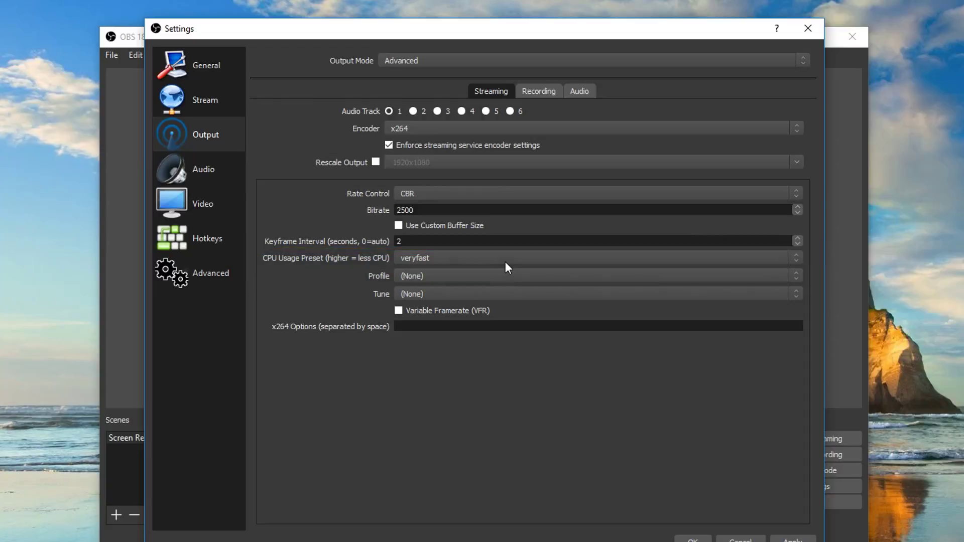
Set the x264 encoder profile to main and the bitrate to 2400
click(429, 276)
click(421, 305)
key(BackSpace)
key(BackSpace)
key(BackSpace)
text(400)
Set Track 1 audio bitrate to 128, apply the output changes, and go to Audio settings
click(577, 91)
click(502, 132)
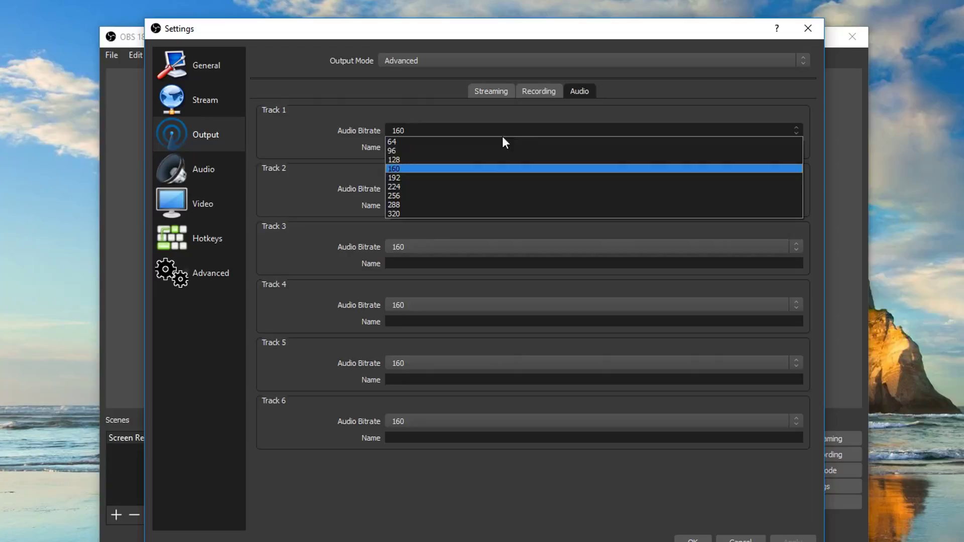
click(452, 160)
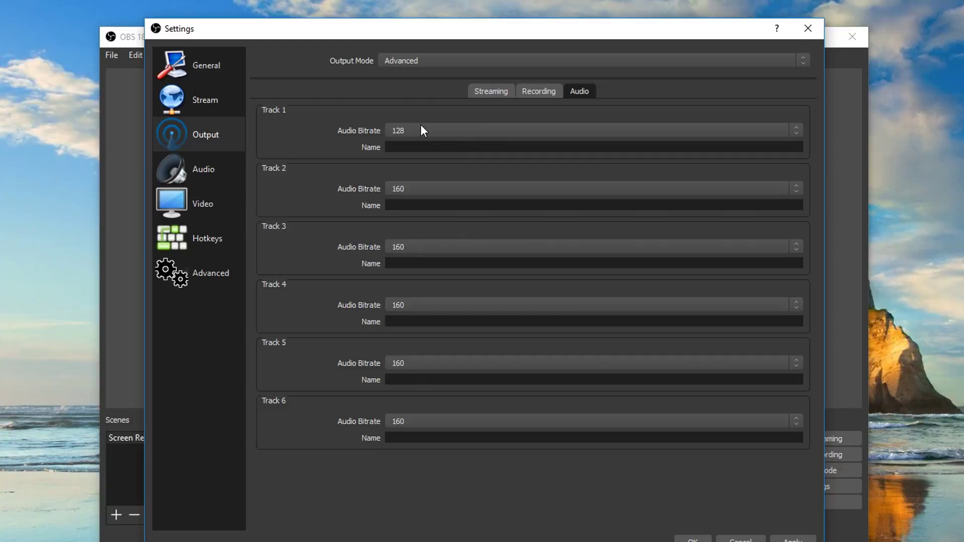
click(791, 539)
click(478, 89)
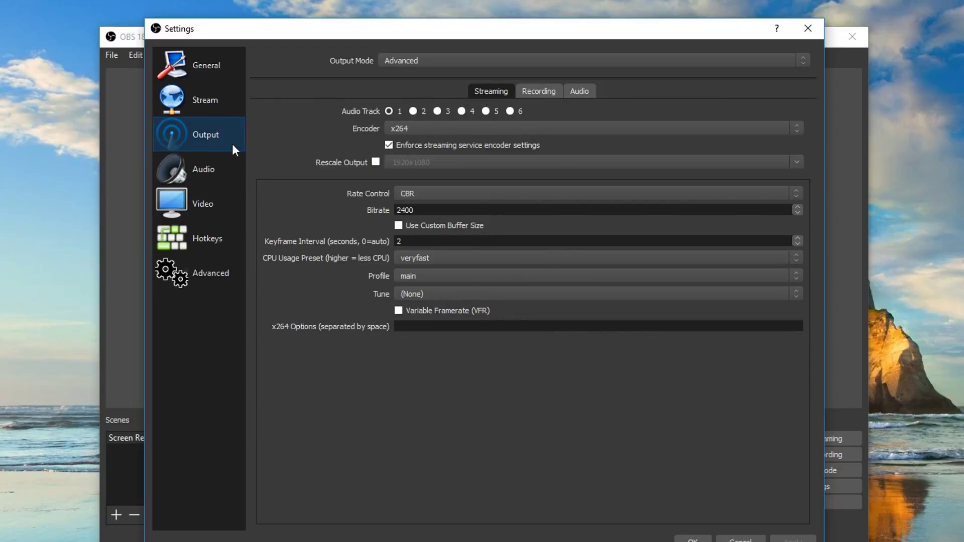
click(219, 163)
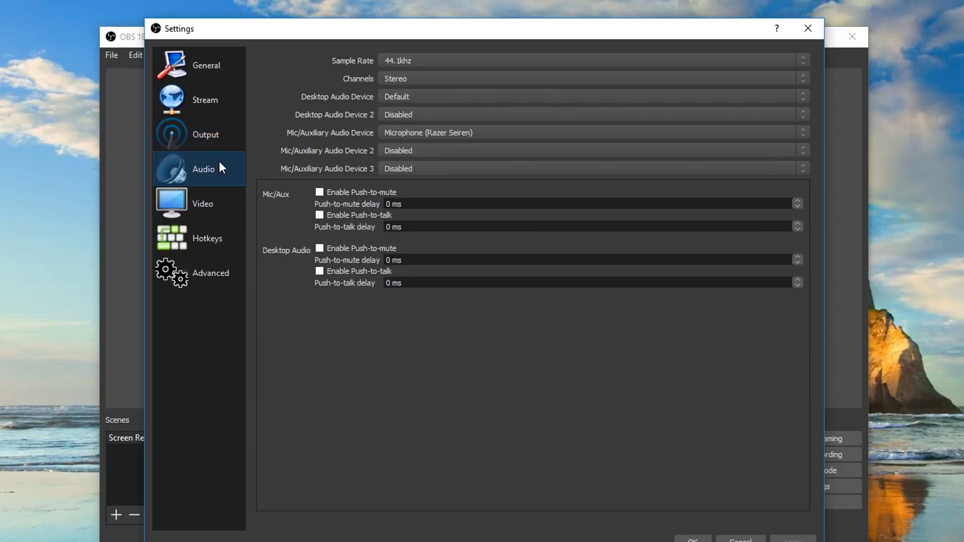
Change the audio sample rate from 44.1khz to 48khz
click(421, 59)
click(421, 60)
click(402, 62)
click(411, 80)
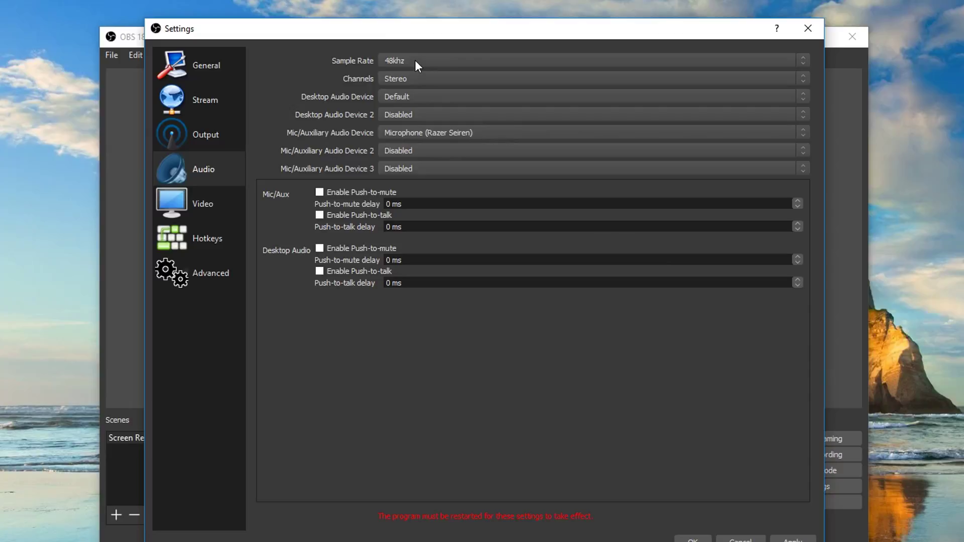
Review the Mic/Aux, Channels and Desktop Audio dropdowns, keeping Stereo and the Default device
click(429, 131)
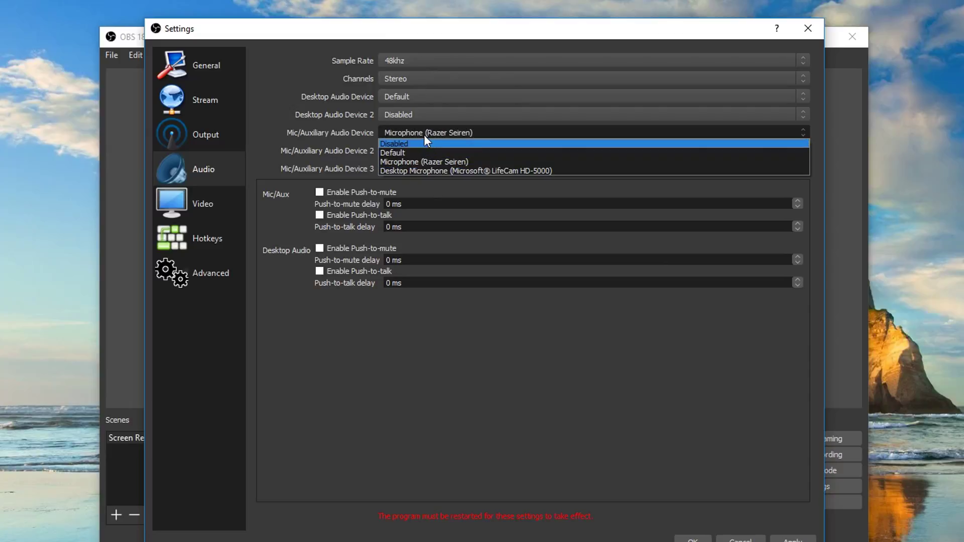
click(425, 131)
click(387, 83)
click(416, 80)
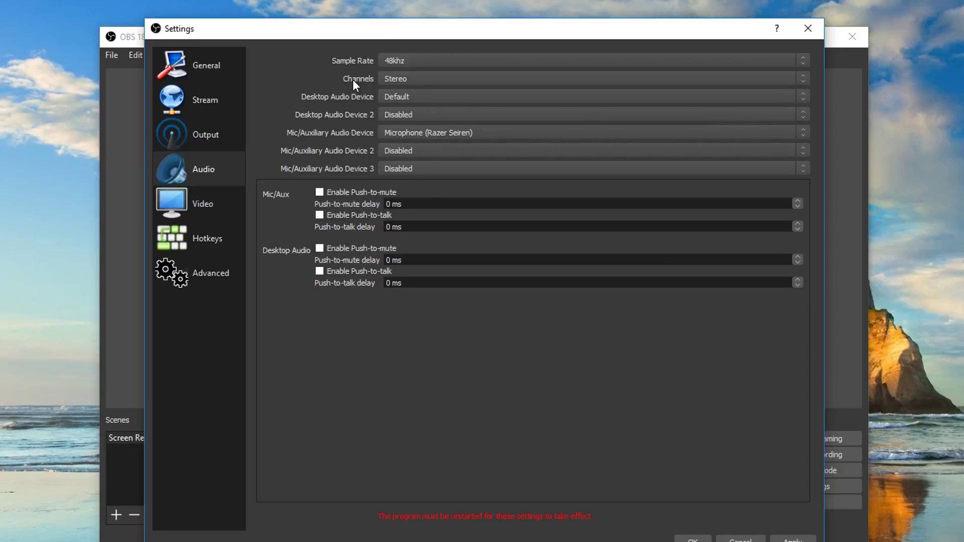
click(427, 98)
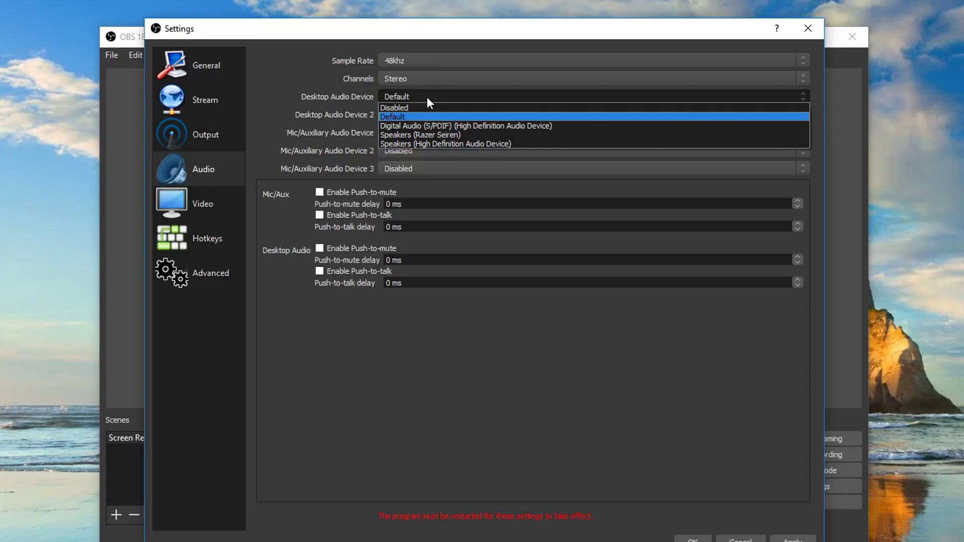
click(427, 97)
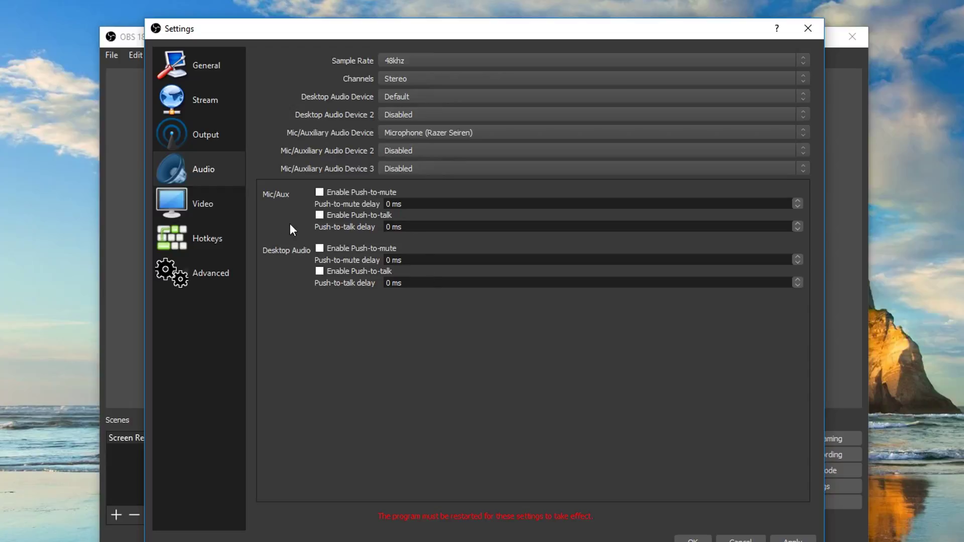
Show the Video settings, keep the Bicubic downscale filter, and review the Common FPS Values
click(224, 206)
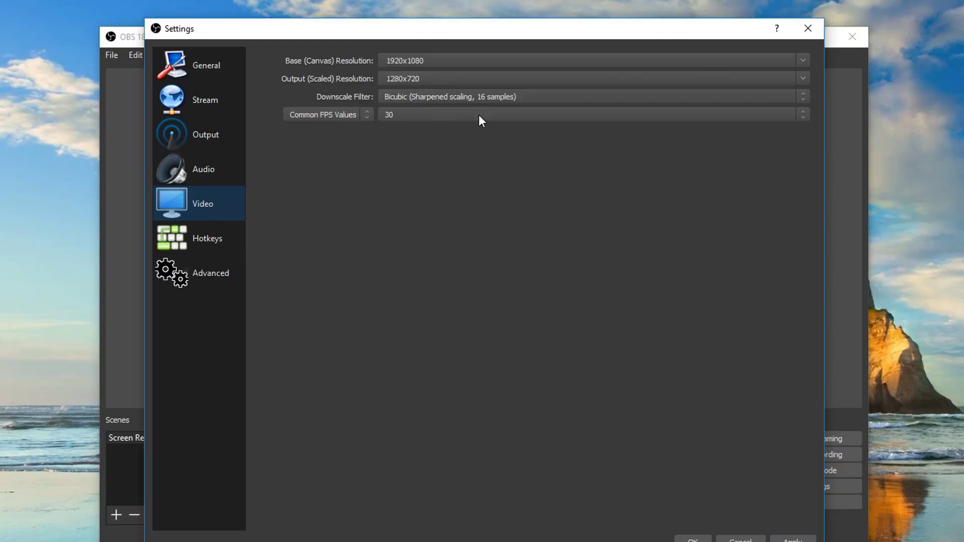
click(384, 98)
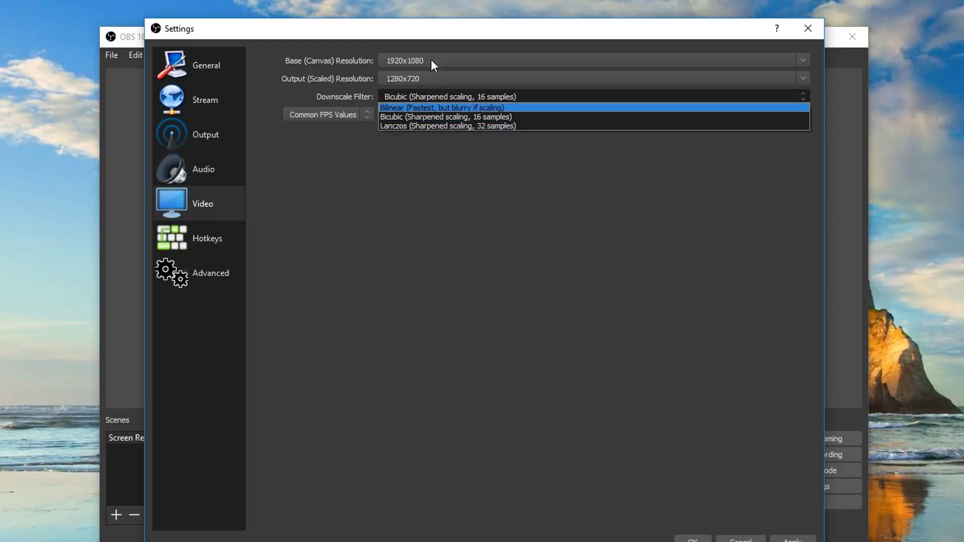
click(404, 231)
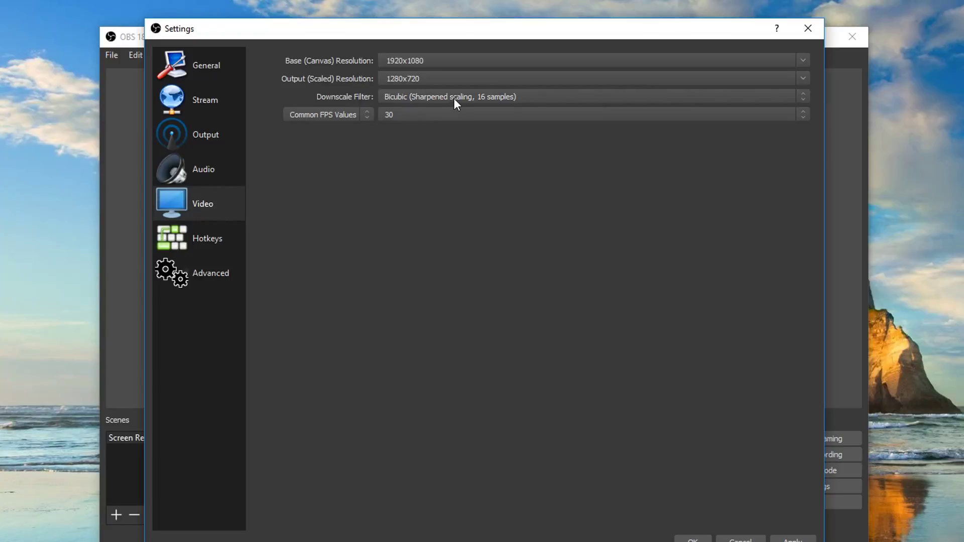
click(405, 116)
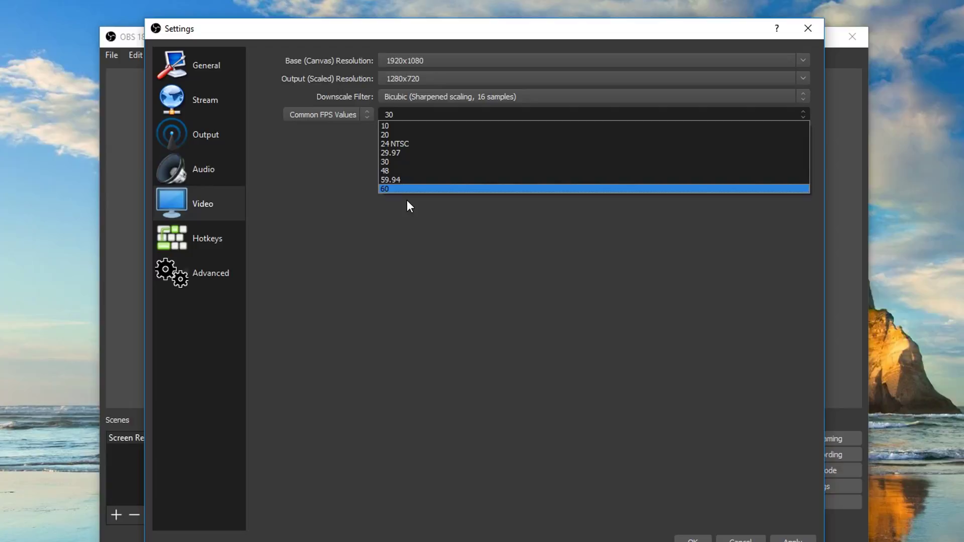
Leave the frame rate at 30 FPS and switch to the Hotkeys settings page
click(318, 213)
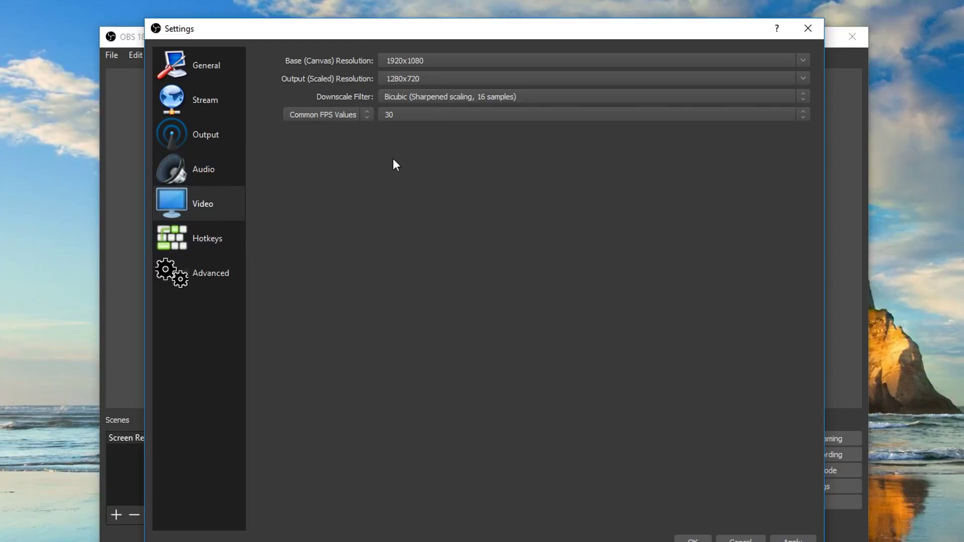
click(194, 239)
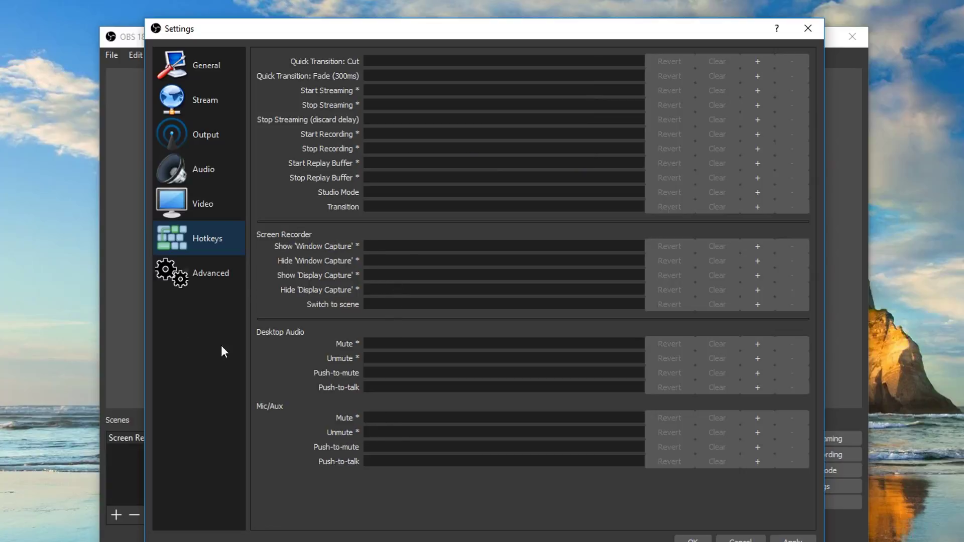
In Advanced, keep Direct3D 11, set YUV color space 709 and Full range, then apply
click(211, 281)
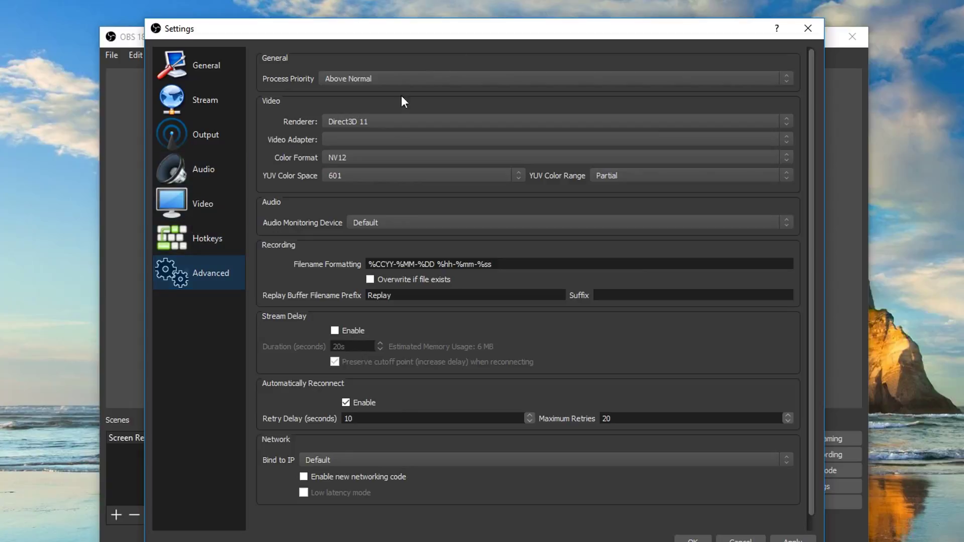
click(374, 122)
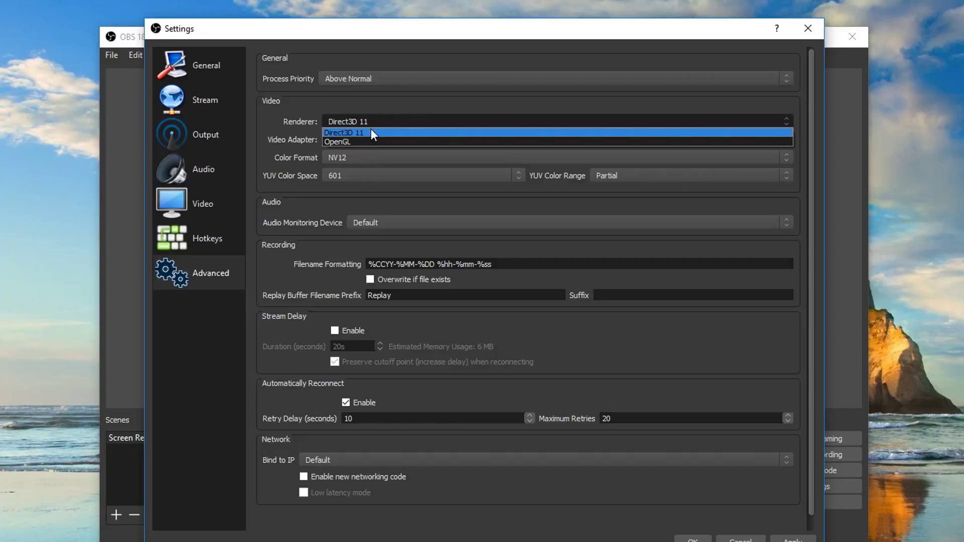
click(374, 132)
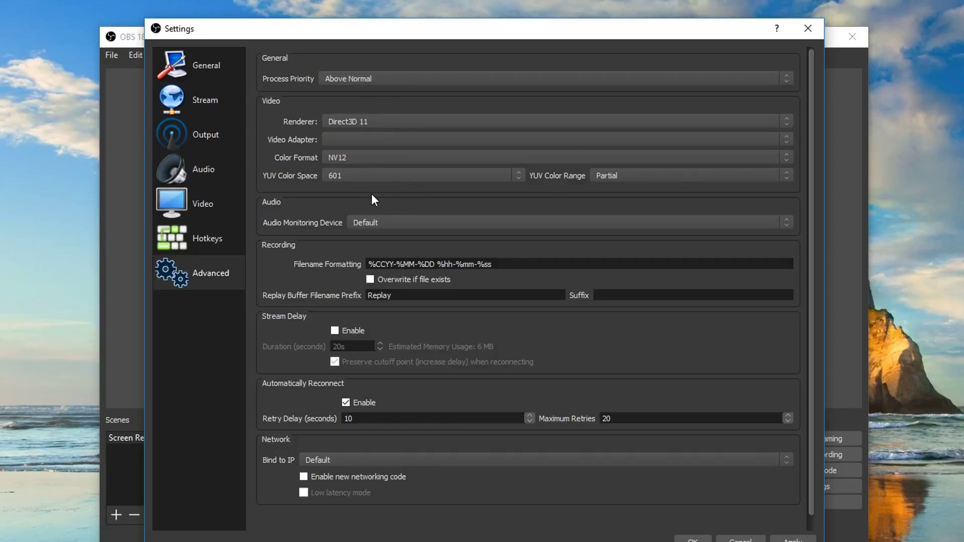
click(357, 172)
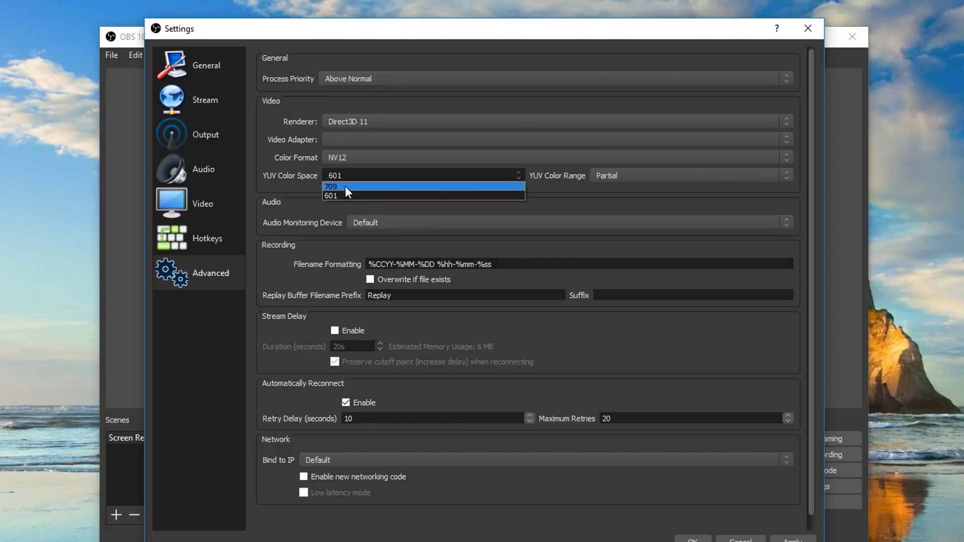
click(344, 185)
click(616, 180)
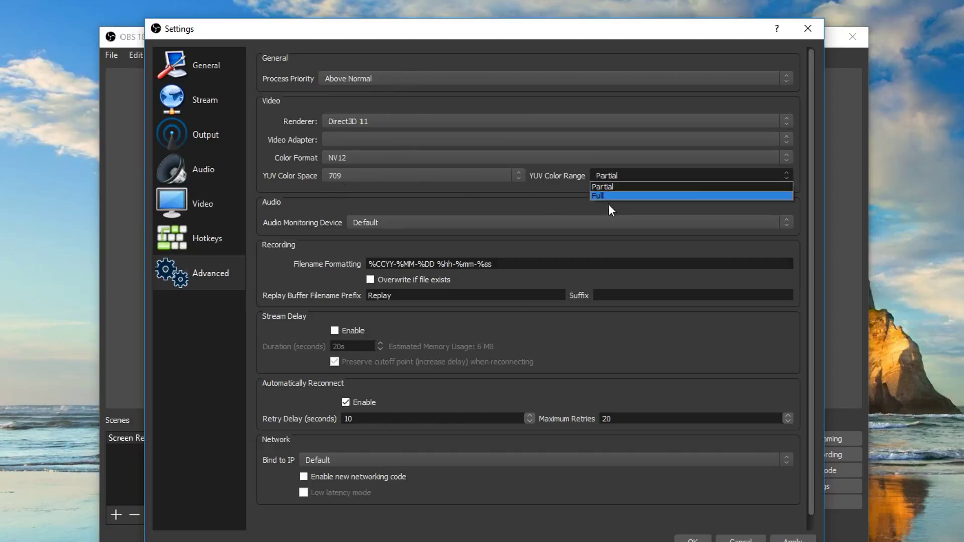
click(606, 195)
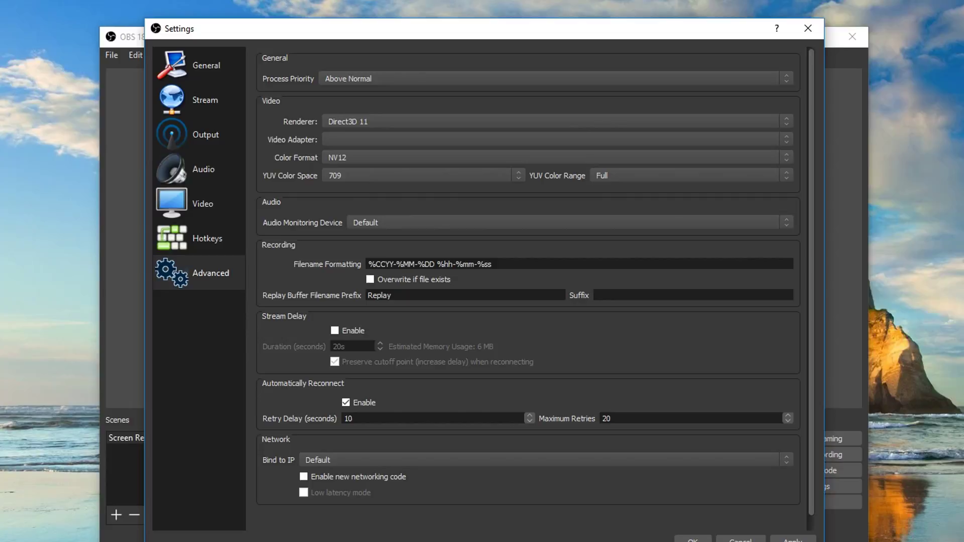
click(793, 540)
Confirm the Settings dialog with OK to return to the main window
click(692, 540)
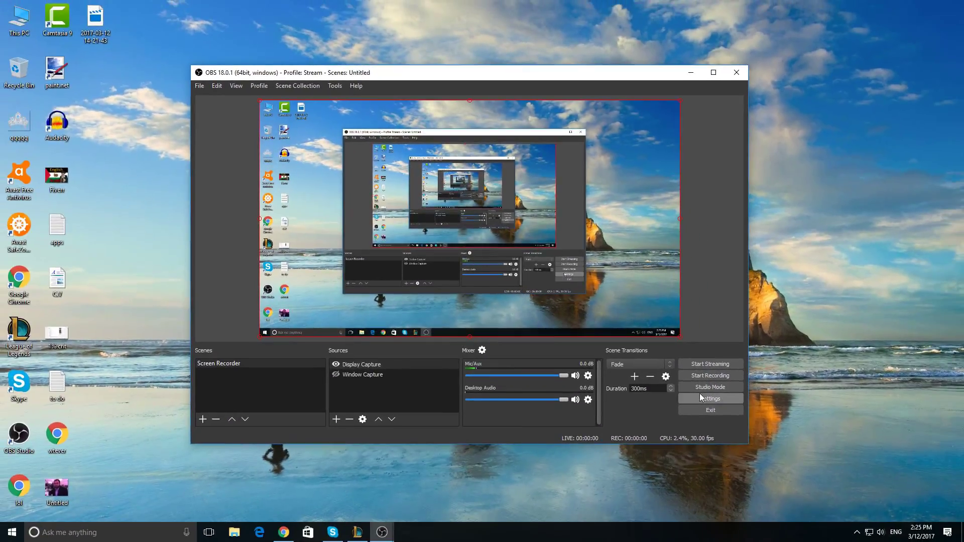